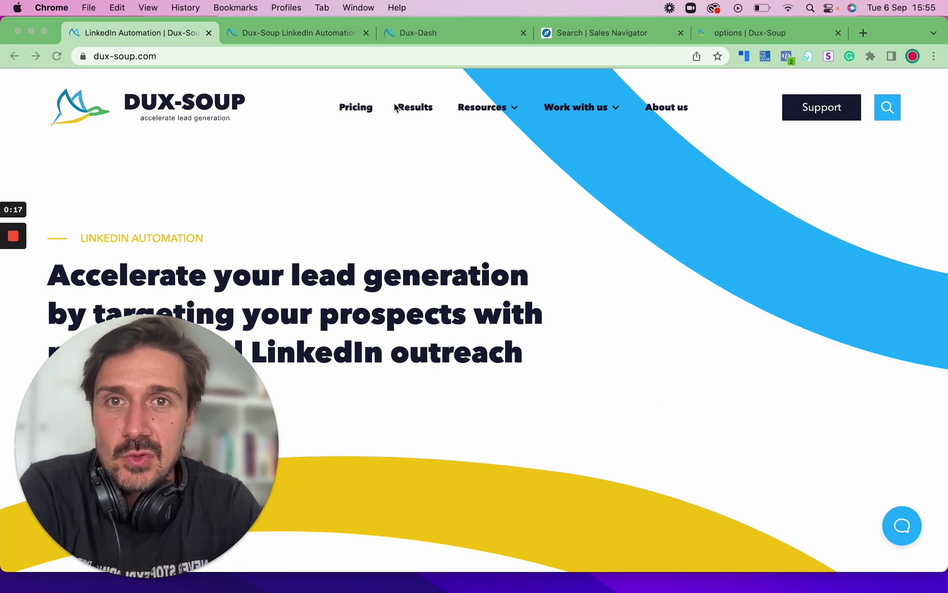
Step: Switch to the saved VP Marketing lead search with five filters and 1,000+ results
{"action": "left_click", "coordinate": [606, 32]}
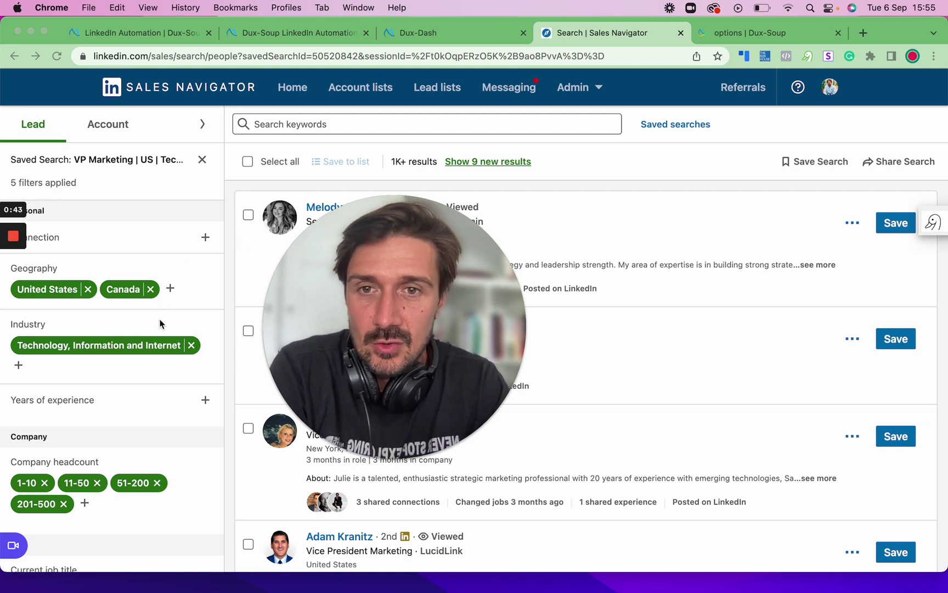
{"action": "mouse_move", "coordinate": [386, 281]}
{"action": "left_mouse_down"}
{"action": "mouse_move", "coordinate": [272, 316]}
{"action": "mouse_move", "coordinate": [449, 282]}
{"action": "left_mouse_up"}
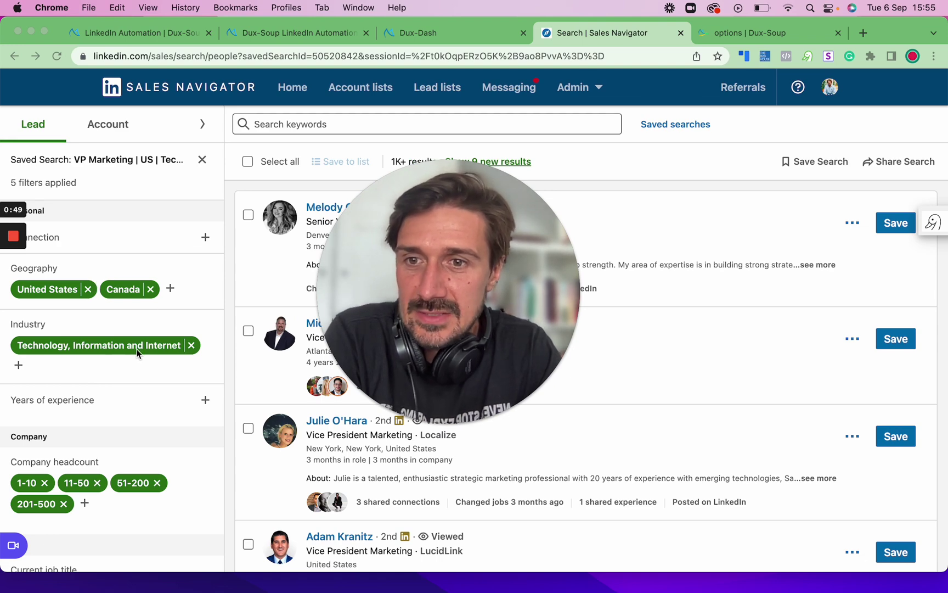
{"action": "scroll", "coordinate": [121, 357], "scroll_direction": "down", "scroll_amount": 3}
{"action": "scroll", "coordinate": [120, 371], "scroll_direction": "down", "scroll_amount": 5}
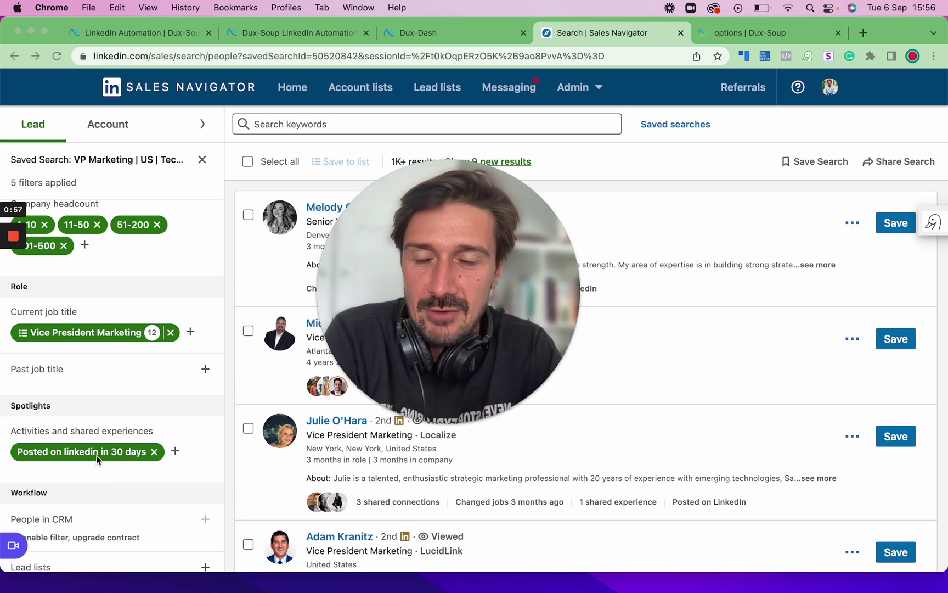
{"action": "left_click_drag", "start_coordinate": [454, 283], "coordinate": [224, 292]}
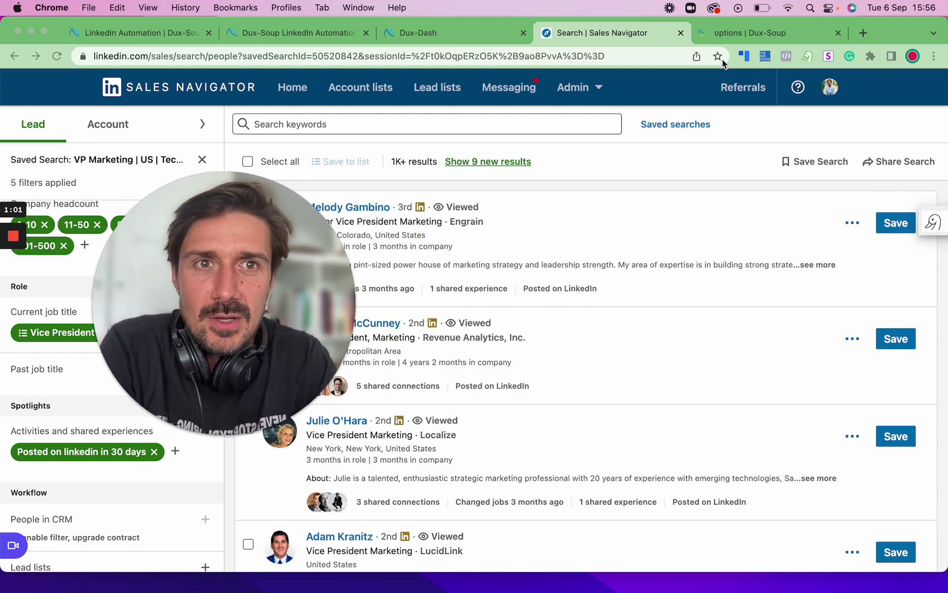
Step: Start the Dux-Soup robot visiting profiles on the current results page
{"action": "left_click", "coordinate": [809, 56]}
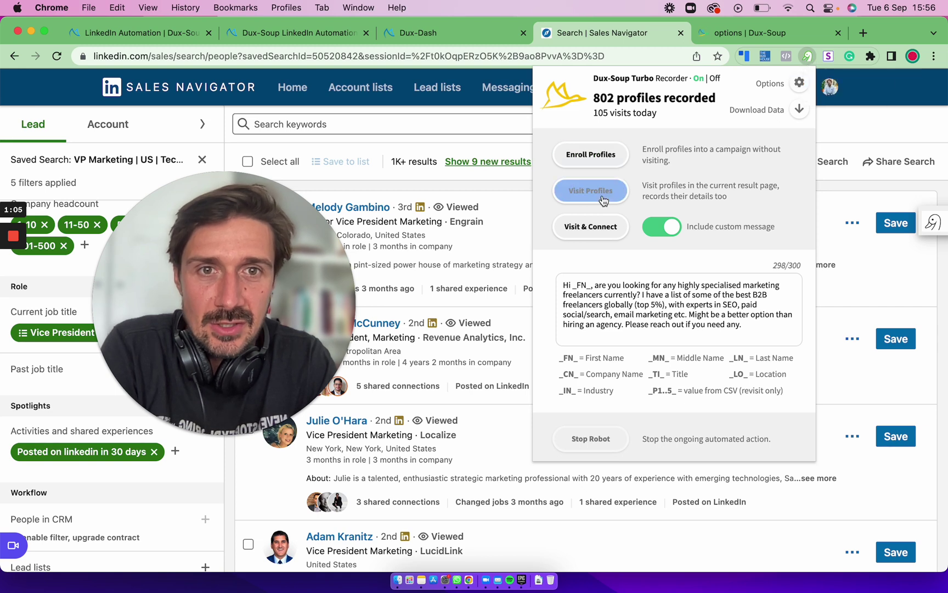
{"action": "left_click", "coordinate": [593, 234]}
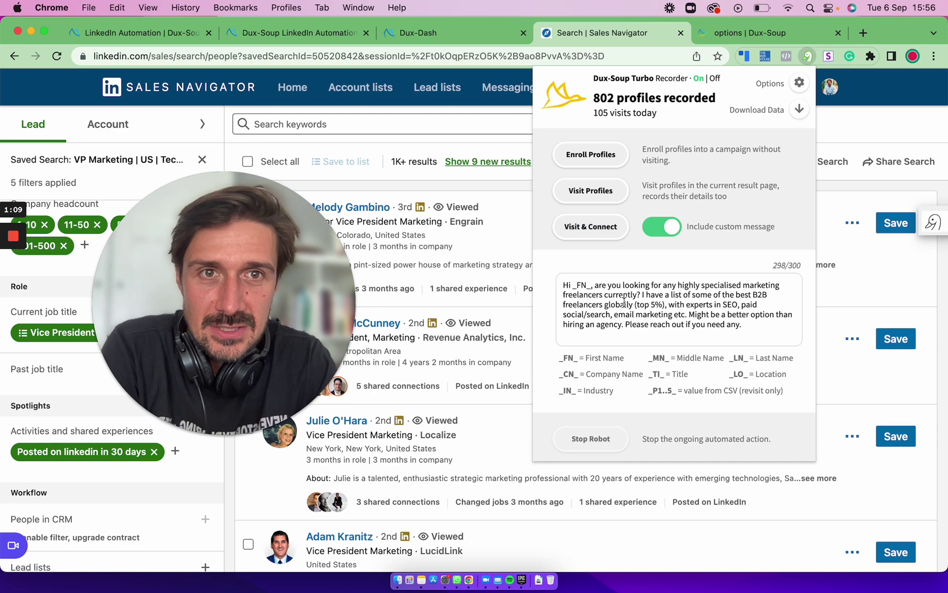
{"action": "left_click", "coordinate": [799, 83]}
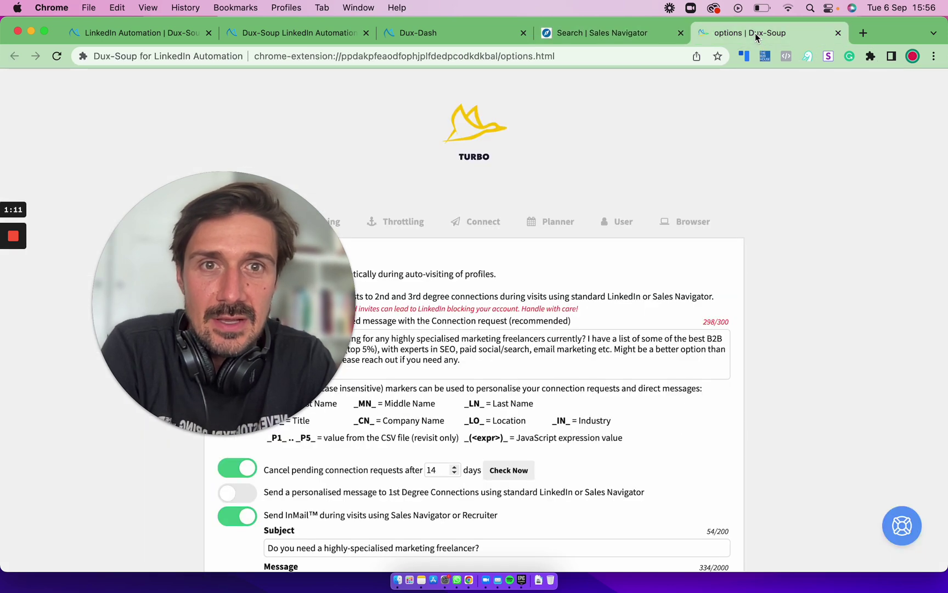
{"action": "left_click_drag", "start_coordinate": [282, 243], "coordinate": [879, 131]}
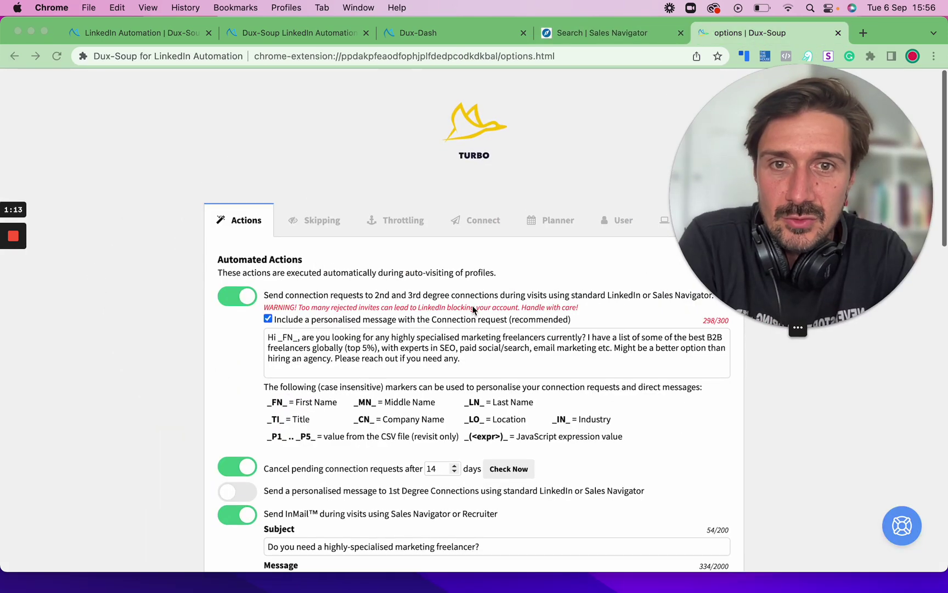
{"action": "scroll", "coordinate": [473, 310], "scroll_direction": "down", "scroll_amount": 3}
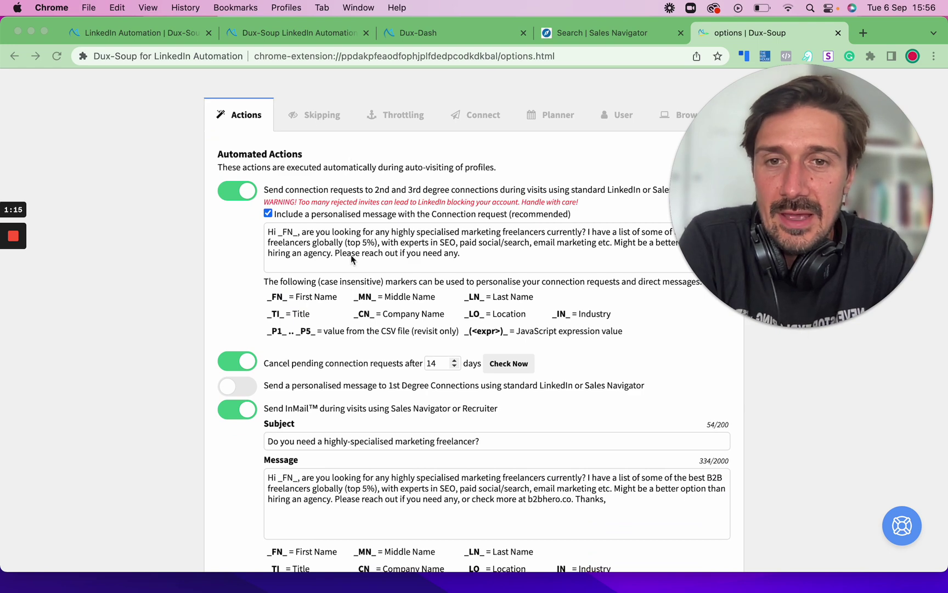
Step: Review the profile skipping rules and the robot speed throttling limits
{"action": "left_click", "coordinate": [321, 115]}
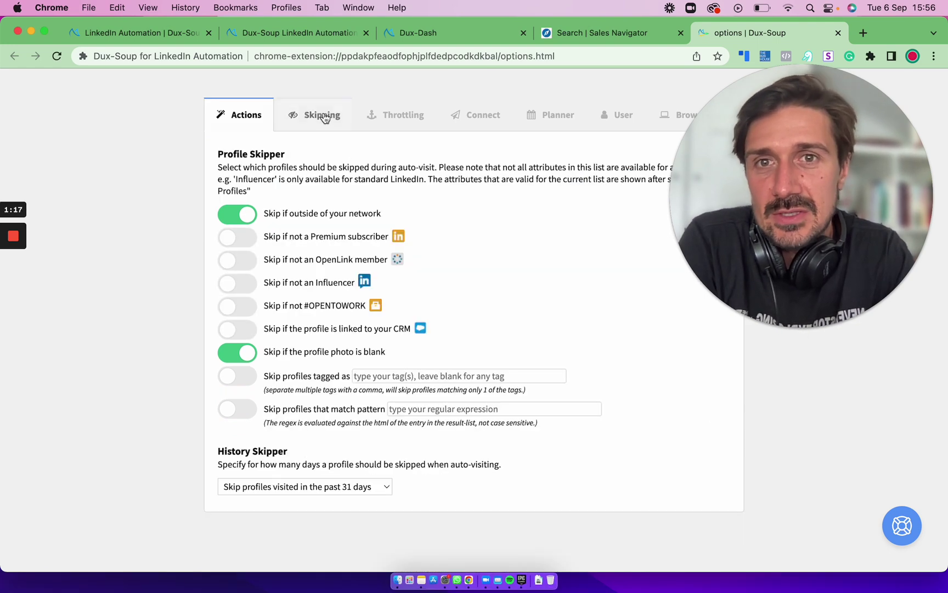
{"action": "left_click", "coordinate": [387, 117]}
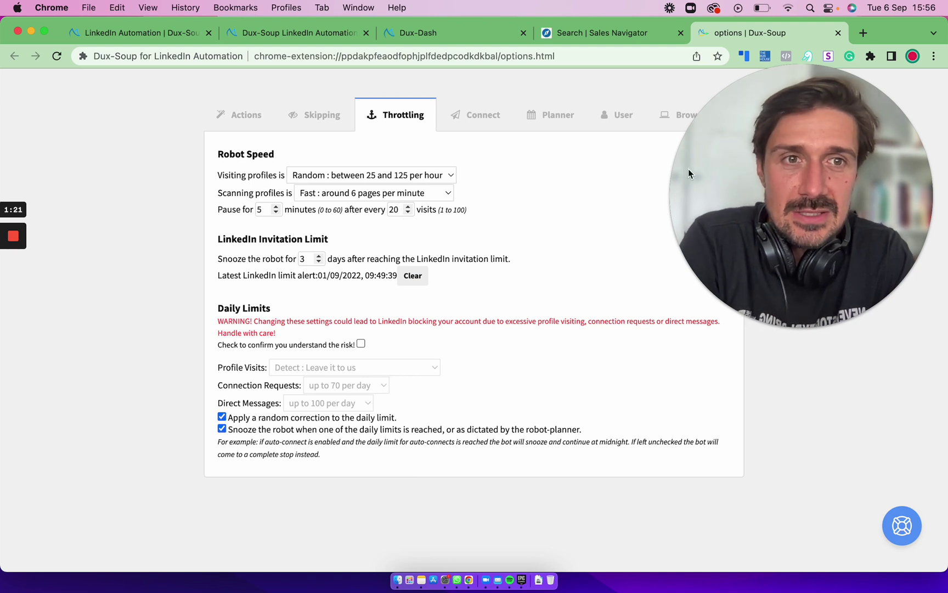
{"action": "left_click_drag", "start_coordinate": [756, 183], "coordinate": [699, 266]}
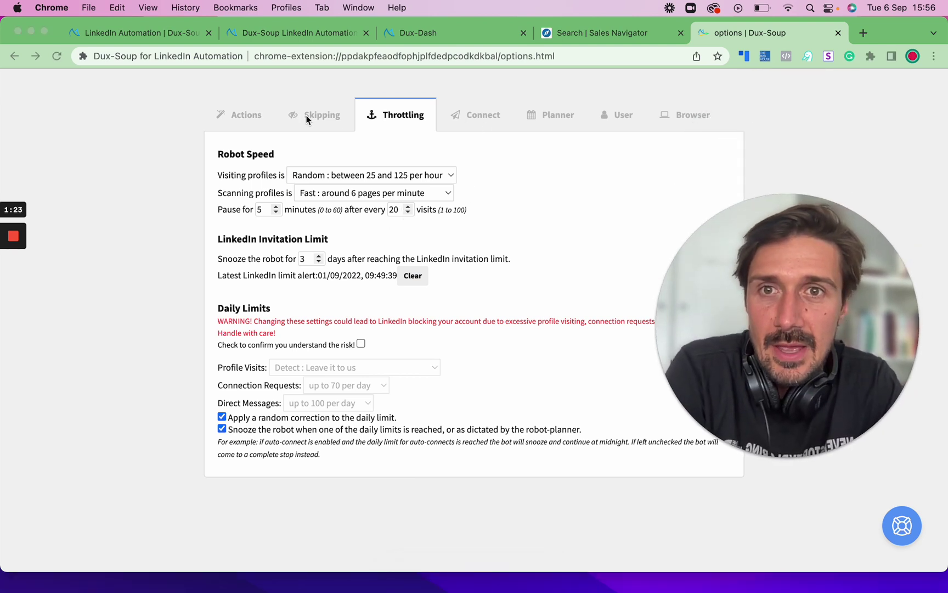
Step: Review the connection request note and InMail subject and message, then go back to the homepage
{"action": "left_click", "coordinate": [248, 119]}
{"action": "scroll", "coordinate": [235, 309], "scroll_direction": "down", "scroll_amount": 5}
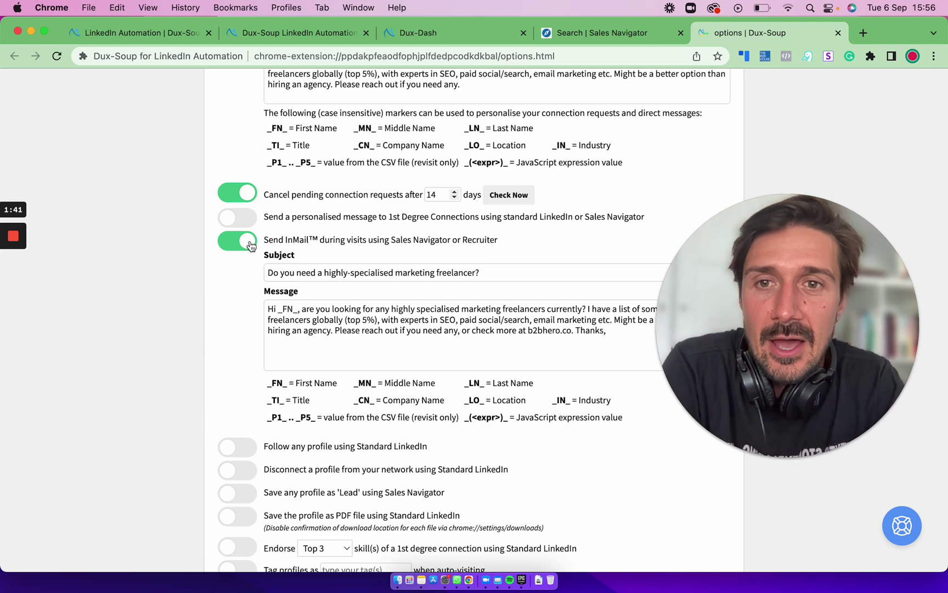
{"action": "left_click", "coordinate": [395, 324]}
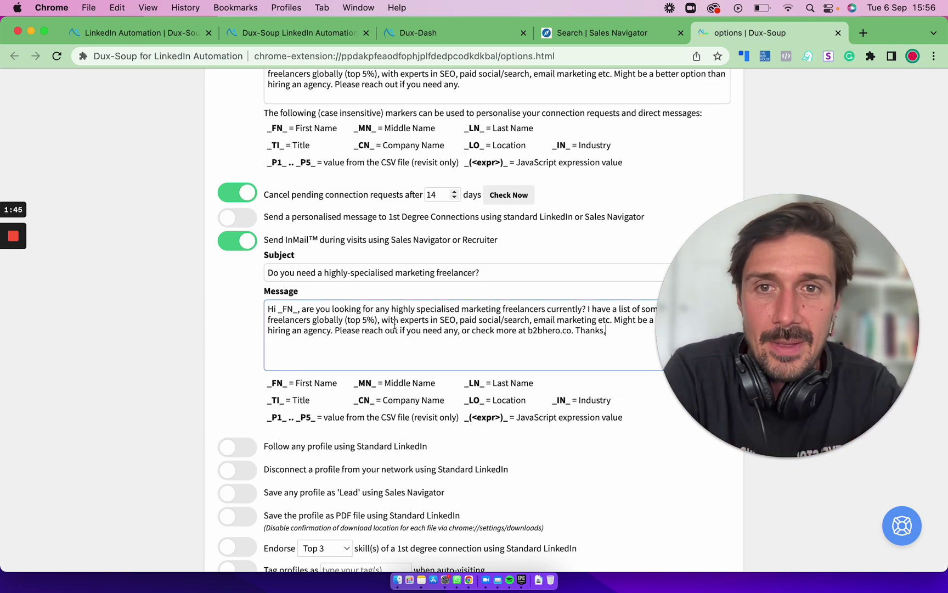
{"action": "scroll", "coordinate": [370, 261], "scroll_direction": "up", "scroll_amount": 5}
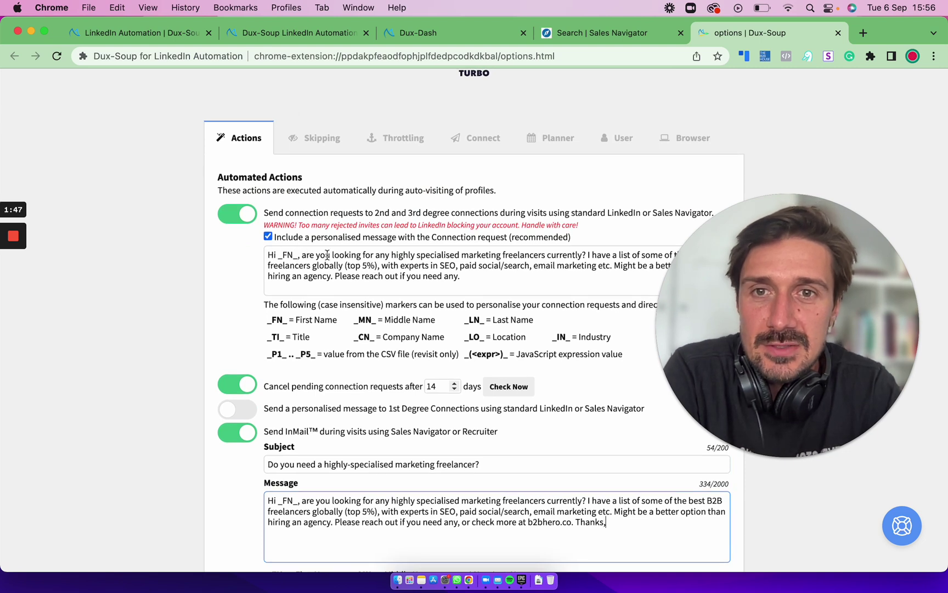
{"action": "left_click_drag", "start_coordinate": [338, 256], "coordinate": [408, 266]}
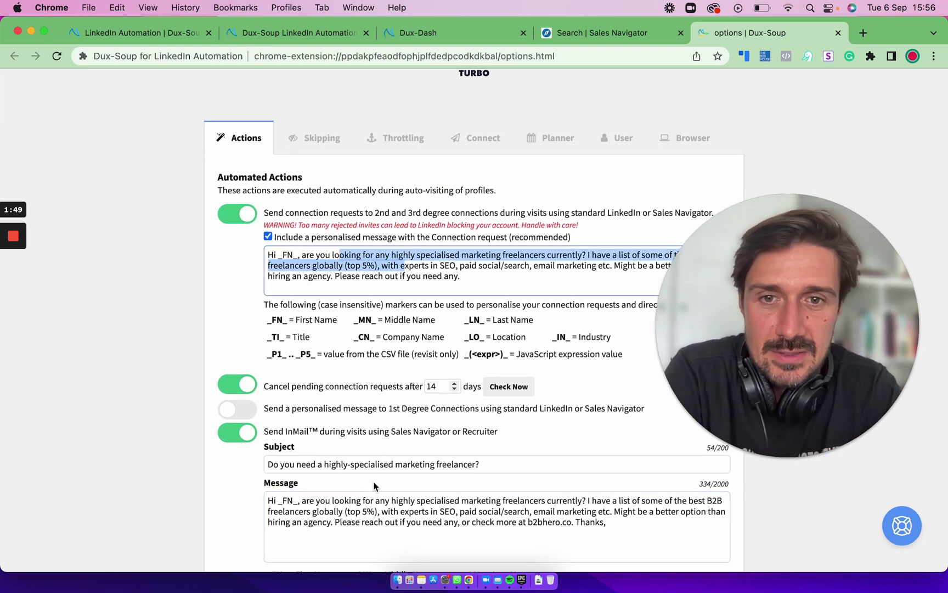
{"action": "left_click", "coordinate": [360, 510]}
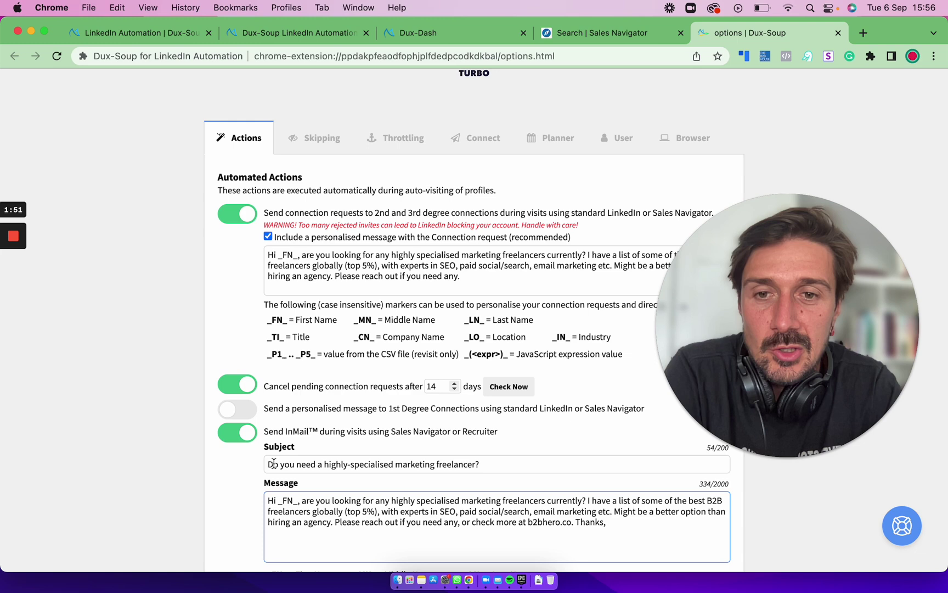
{"action": "left_click_drag", "start_coordinate": [274, 464], "coordinate": [433, 463]}
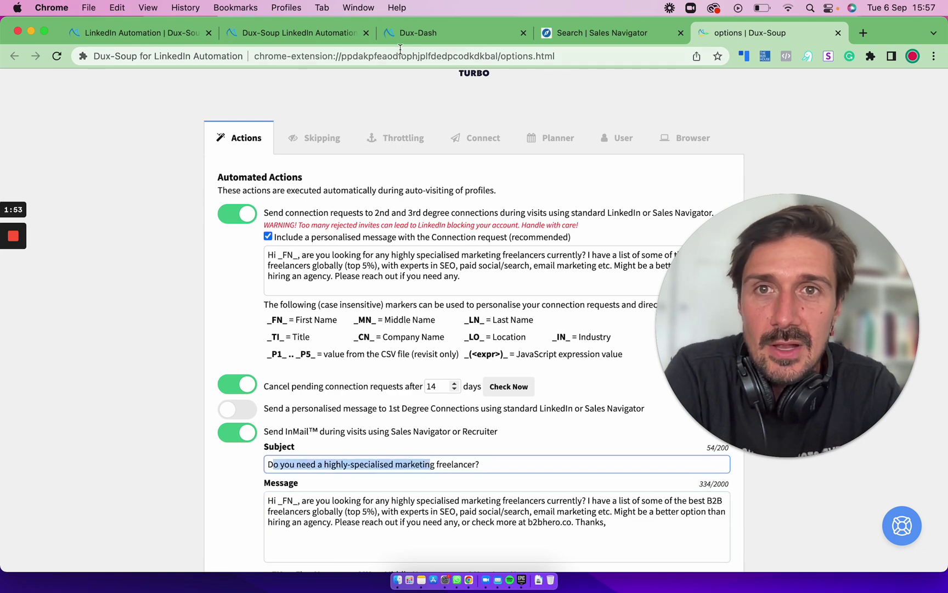
{"action": "left_click", "coordinate": [169, 36]}
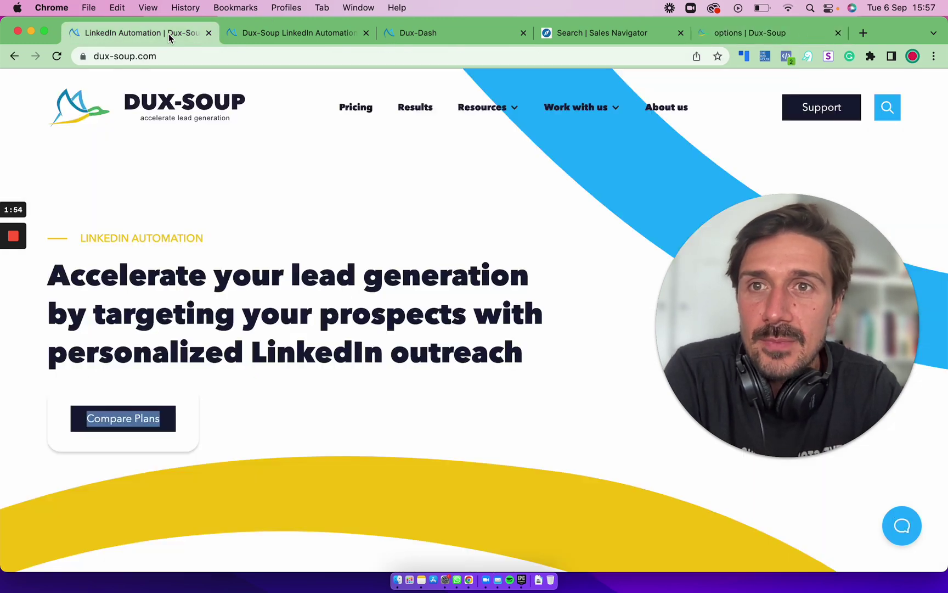
{"action": "left_click", "coordinate": [268, 35]}
{"action": "scroll", "coordinate": [281, 370], "scroll_direction": "down", "scroll_amount": 5}
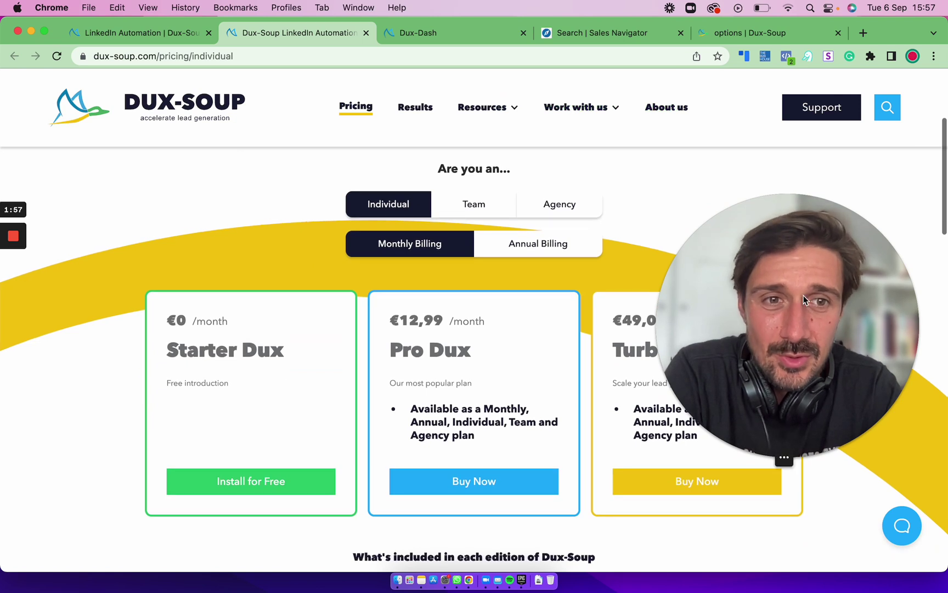
{"action": "left_click_drag", "start_coordinate": [803, 296], "coordinate": [790, 148]}
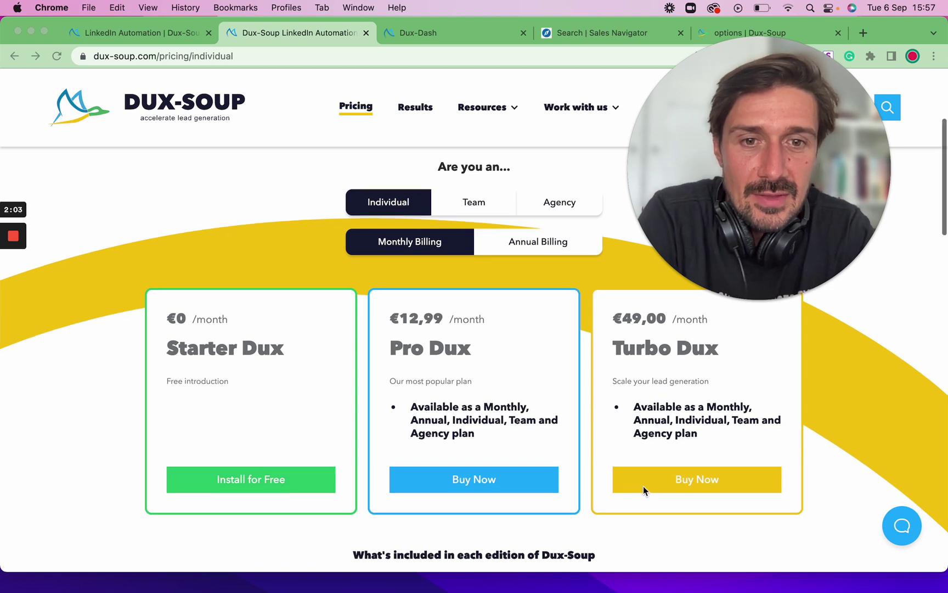
{"action": "scroll", "coordinate": [644, 489], "scroll_direction": "down", "scroll_amount": 3}
{"action": "scroll", "coordinate": [644, 489], "scroll_direction": "down", "scroll_amount": 5}
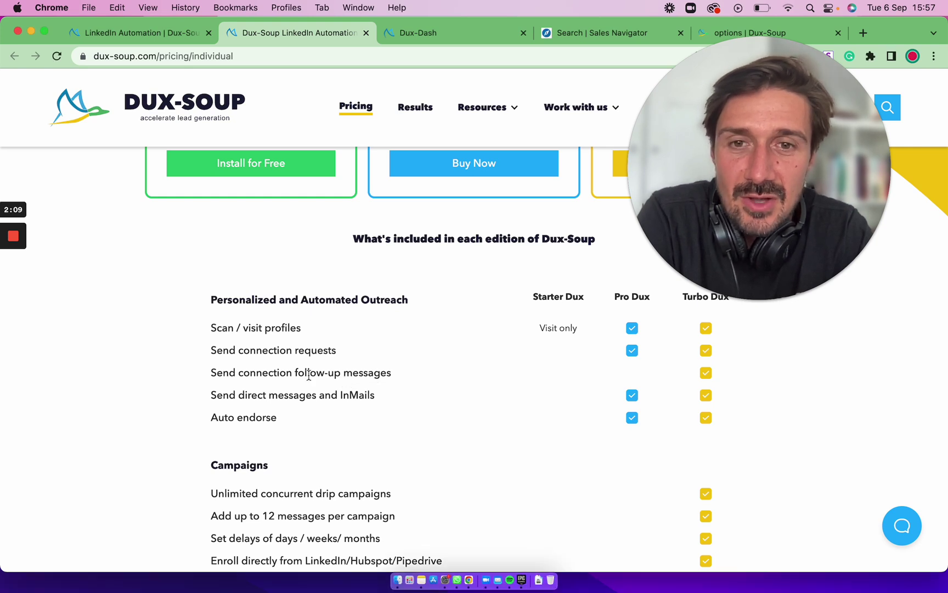
{"action": "left_click_drag", "start_coordinate": [381, 373], "coordinate": [391, 373]}
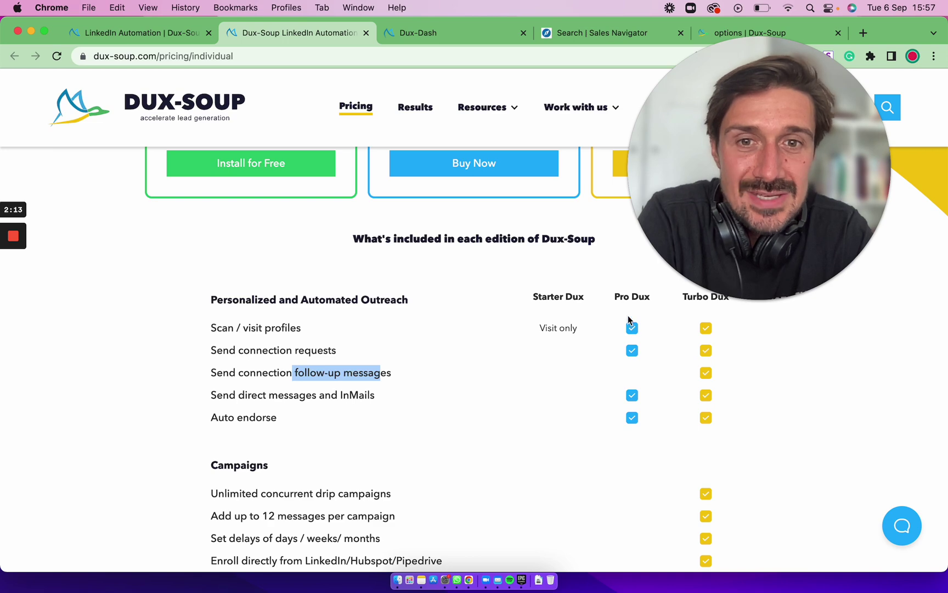
{"action": "scroll", "coordinate": [630, 321], "scroll_direction": "up", "scroll_amount": 2}
{"action": "scroll", "coordinate": [630, 322], "scroll_direction": "up", "scroll_amount": 5}
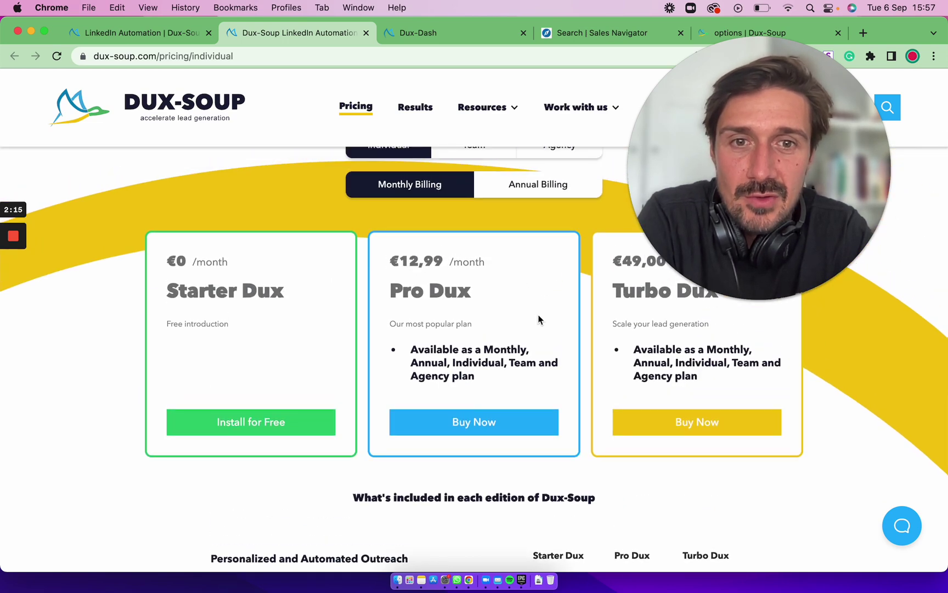
{"action": "scroll", "coordinate": [539, 319], "scroll_direction": "down", "scroll_amount": 8}
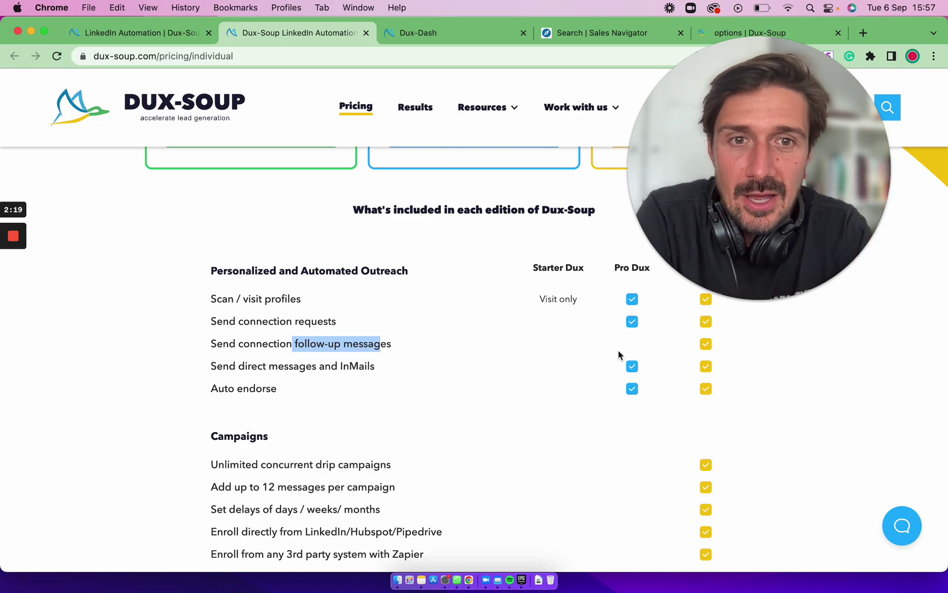
{"action": "scroll", "coordinate": [573, 355], "scroll_direction": "up", "scroll_amount": 4}
{"action": "scroll", "coordinate": [574, 360], "scroll_direction": "up", "scroll_amount": 6}
{"action": "scroll", "coordinate": [585, 368], "scroll_direction": "down", "scroll_amount": 2}
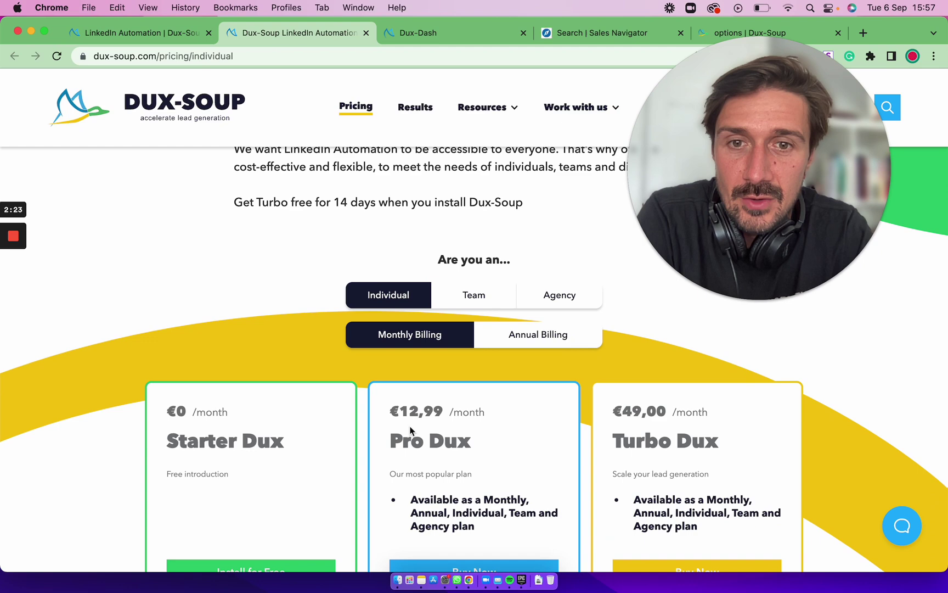
{"action": "scroll", "coordinate": [438, 416], "scroll_direction": "down", "scroll_amount": 3}
{"action": "scroll", "coordinate": [439, 416], "scroll_direction": "down", "scroll_amount": 4}
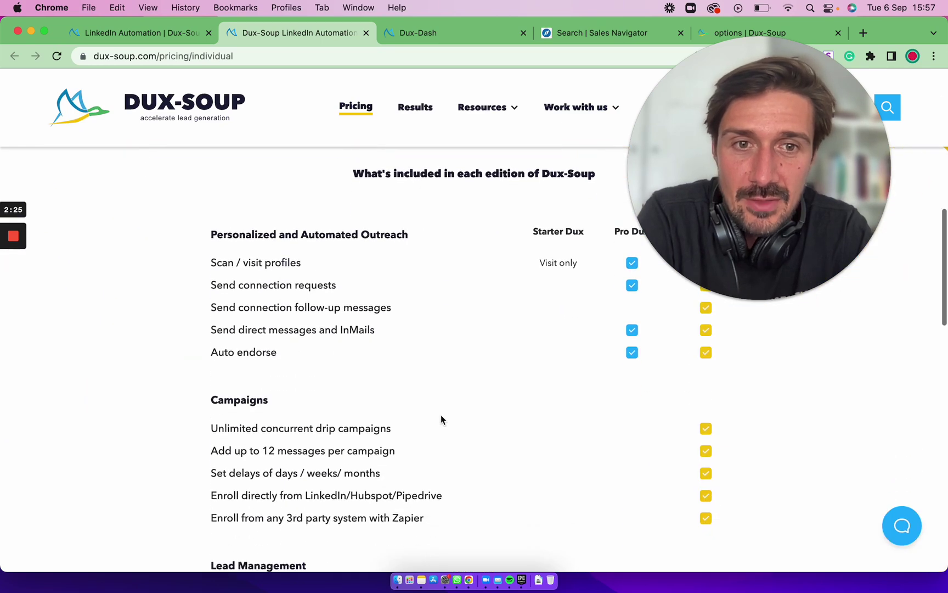
{"action": "scroll", "coordinate": [344, 413], "scroll_direction": "down", "scroll_amount": 1}
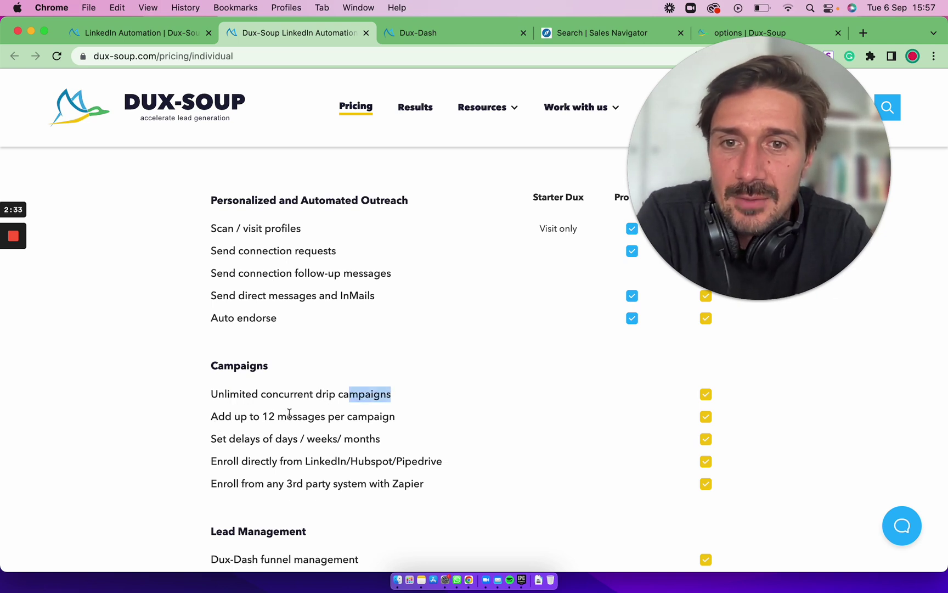
{"action": "scroll", "coordinate": [438, 421], "scroll_direction": "down", "scroll_amount": 3}
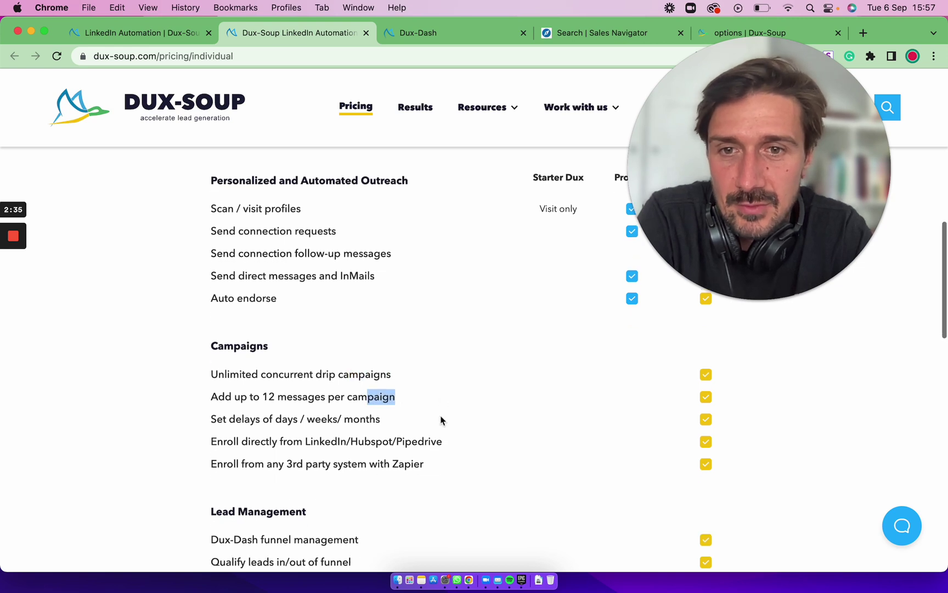
{"action": "left_click_drag", "start_coordinate": [261, 391], "coordinate": [288, 392]}
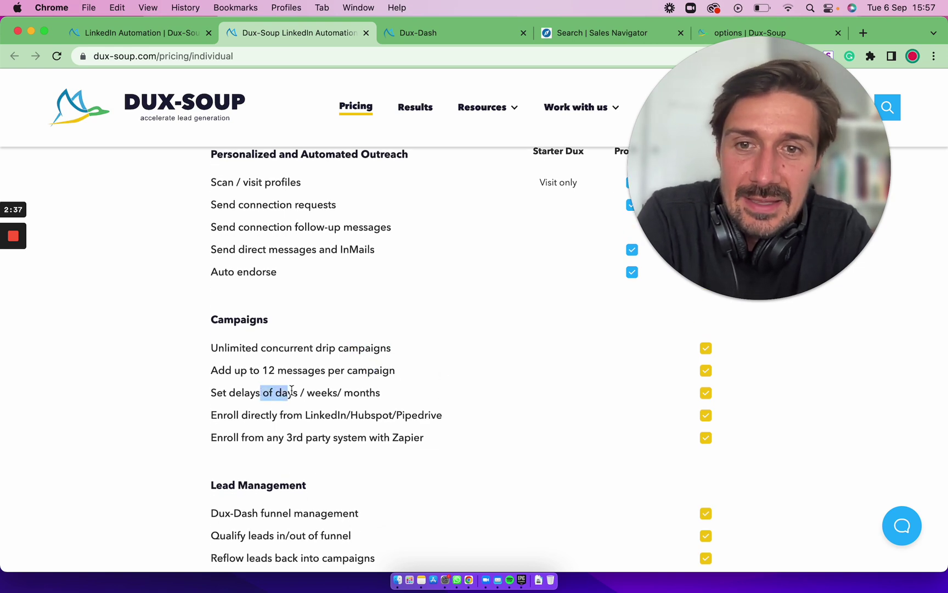
{"action": "scroll", "coordinate": [290, 392], "scroll_direction": "down", "scroll_amount": 2}
{"action": "scroll", "coordinate": [289, 391], "scroll_direction": "down", "scroll_amount": 2}
{"action": "scroll", "coordinate": [292, 395], "scroll_direction": "down", "scroll_amount": 3}
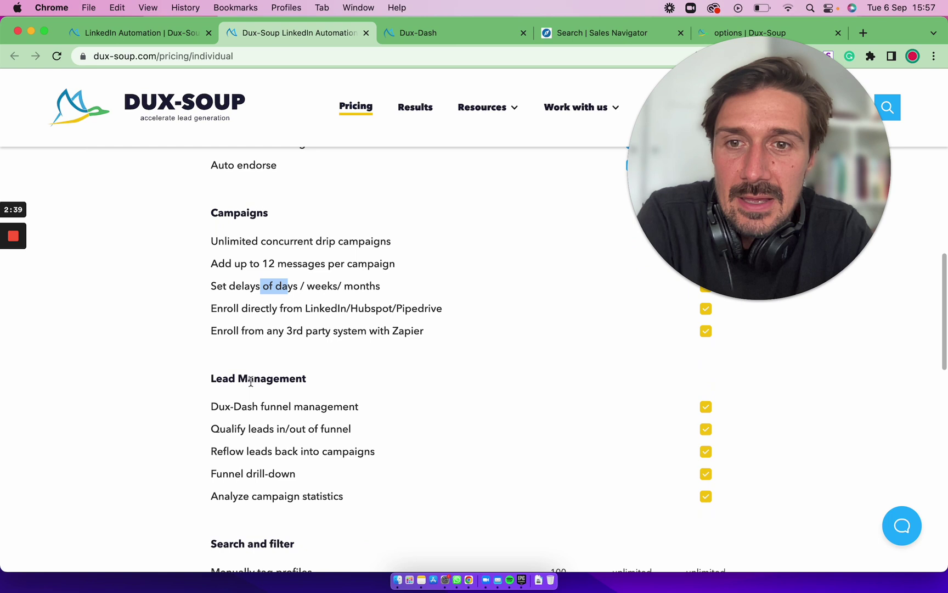
{"action": "scroll", "coordinate": [251, 381], "scroll_direction": "down", "scroll_amount": 2}
{"action": "scroll", "coordinate": [251, 382], "scroll_direction": "down", "scroll_amount": 3}
{"action": "scroll", "coordinate": [251, 381], "scroll_direction": "down", "scroll_amount": 2}
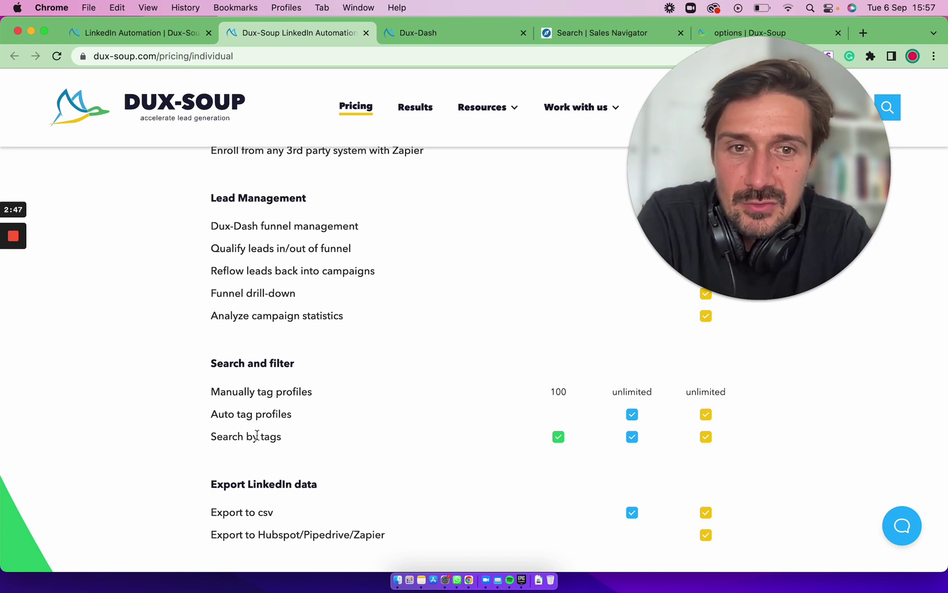
{"action": "scroll", "coordinate": [285, 445], "scroll_direction": "down", "scroll_amount": 3}
{"action": "scroll", "coordinate": [285, 447], "scroll_direction": "down", "scroll_amount": 1}
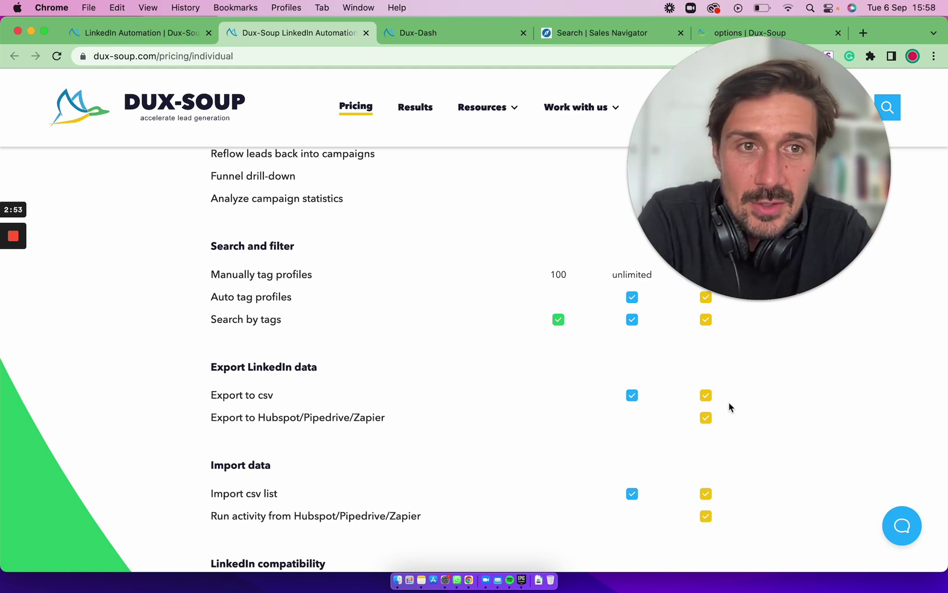
{"action": "scroll", "coordinate": [636, 399], "scroll_direction": "up", "scroll_amount": 2}
{"action": "scroll", "coordinate": [635, 398], "scroll_direction": "up", "scroll_amount": 10}
{"action": "scroll", "coordinate": [418, 288], "scroll_direction": "up", "scroll_amount": 3}
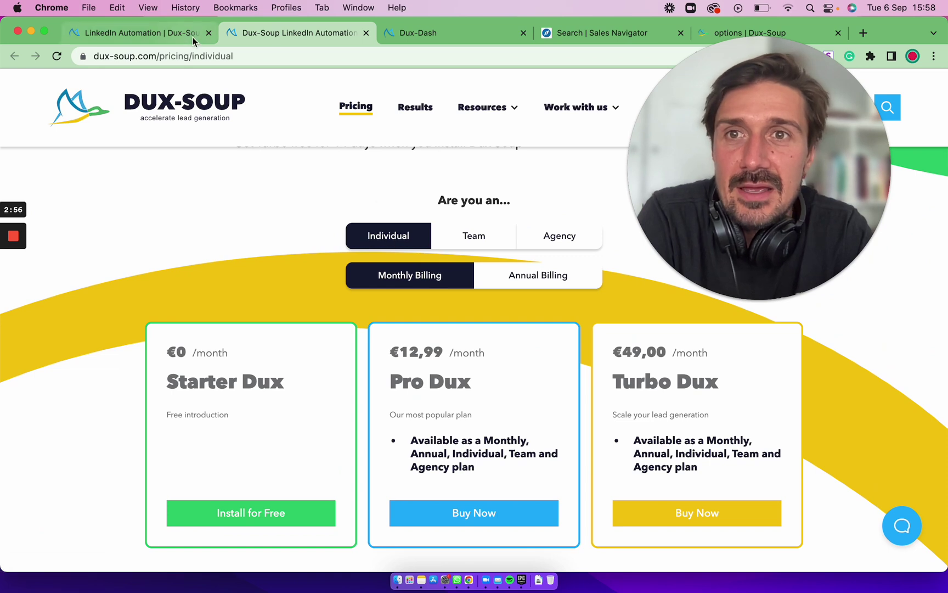
Step: Check the 'VP Marketing EU recently posted' drip campaign, then list its queued follow-ups
{"action": "left_click", "coordinate": [465, 34]}
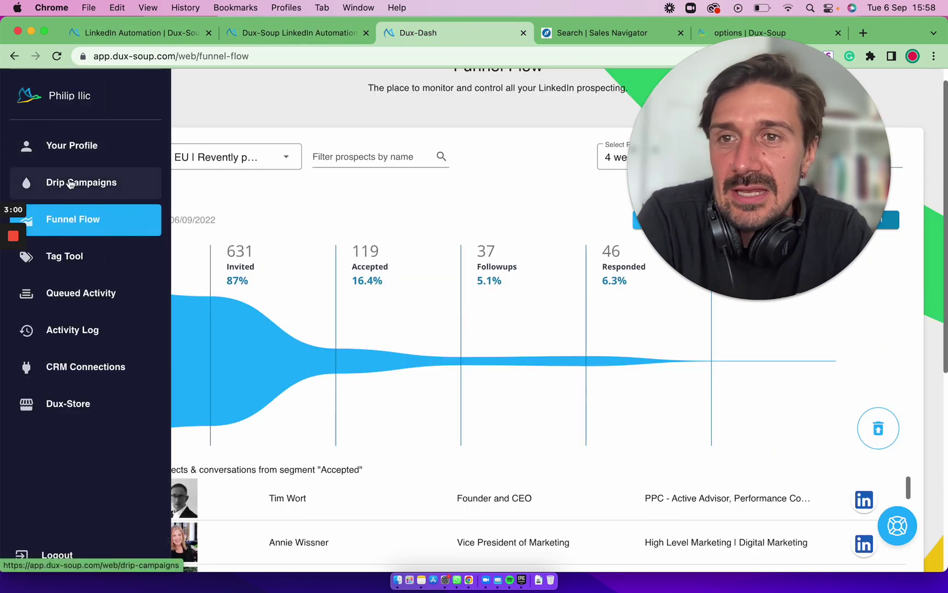
{"action": "left_click", "coordinate": [69, 184]}
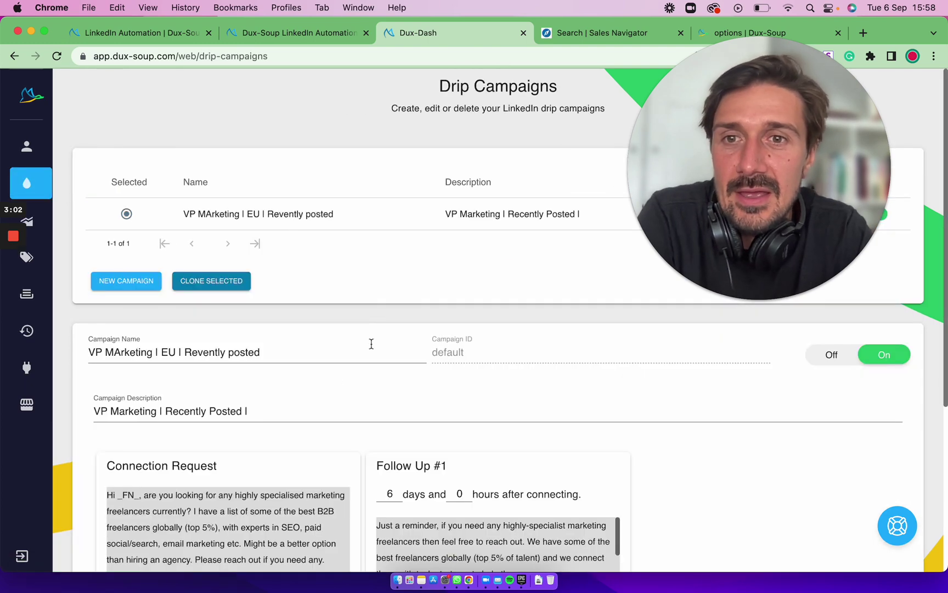
{"action": "scroll", "coordinate": [343, 254], "scroll_direction": "down", "scroll_amount": 5}
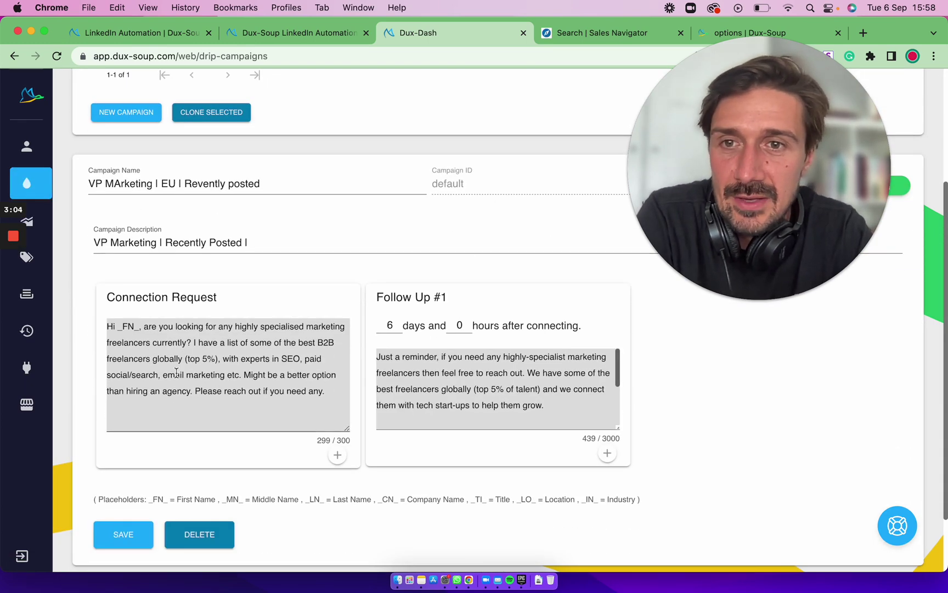
{"action": "scroll", "coordinate": [448, 372], "scroll_direction": "down", "scroll_amount": 2}
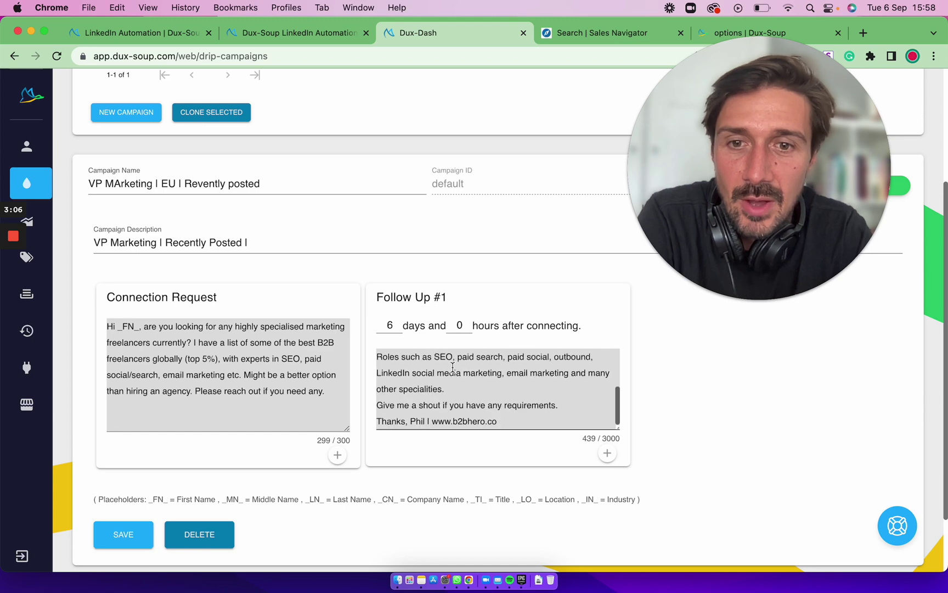
{"action": "scroll", "coordinate": [448, 371], "scroll_direction": "up", "scroll_amount": 1}
{"action": "scroll", "coordinate": [448, 371], "scroll_direction": "up", "scroll_amount": 1}
{"action": "scroll", "coordinate": [376, 195], "scroll_direction": "up", "scroll_amount": 5}
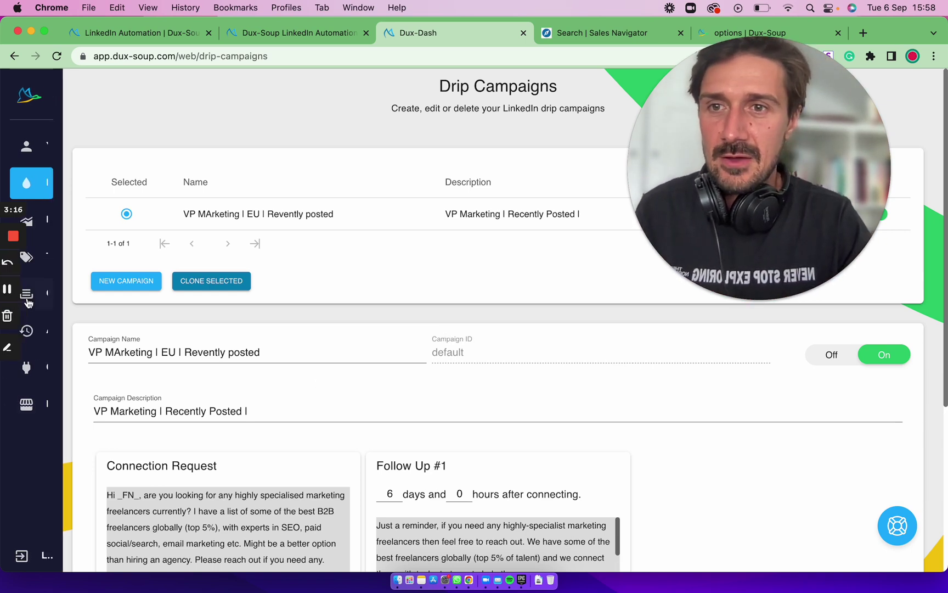
{"action": "mouse_move", "coordinate": [26, 294]}
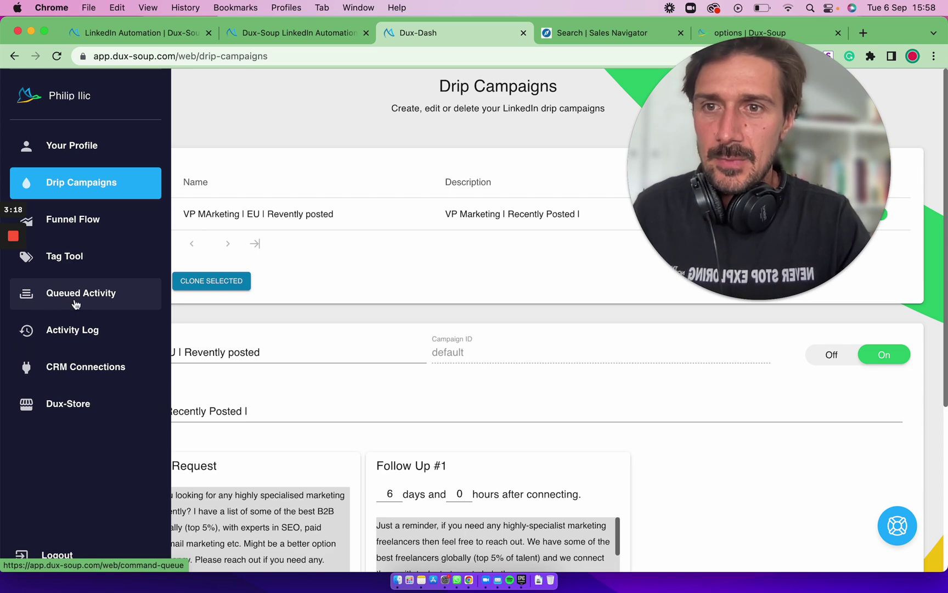
{"action": "left_click", "coordinate": [75, 298]}
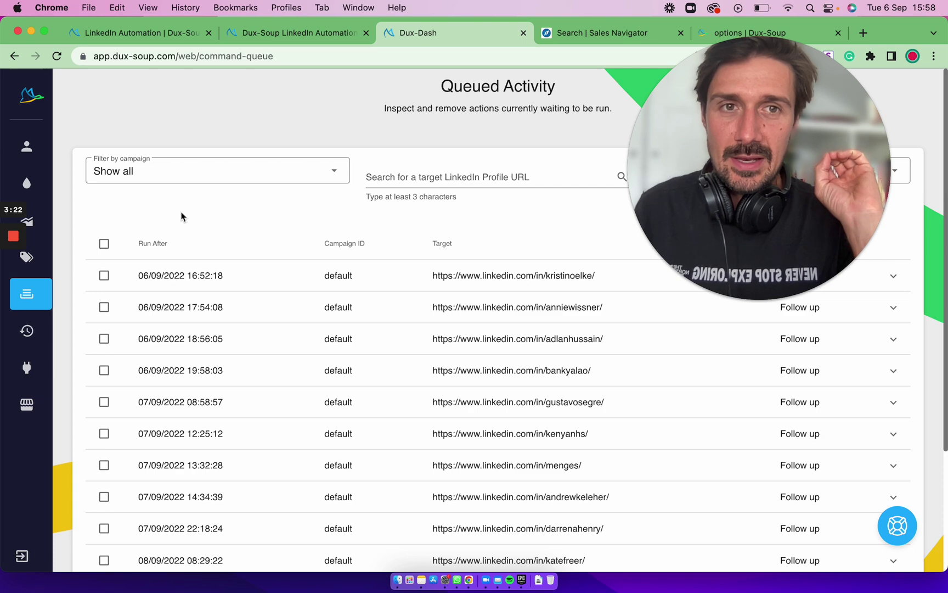
Step: Switch back to the saved VP Marketing search listing vice presidents of marketing
{"action": "left_click", "coordinate": [560, 36]}
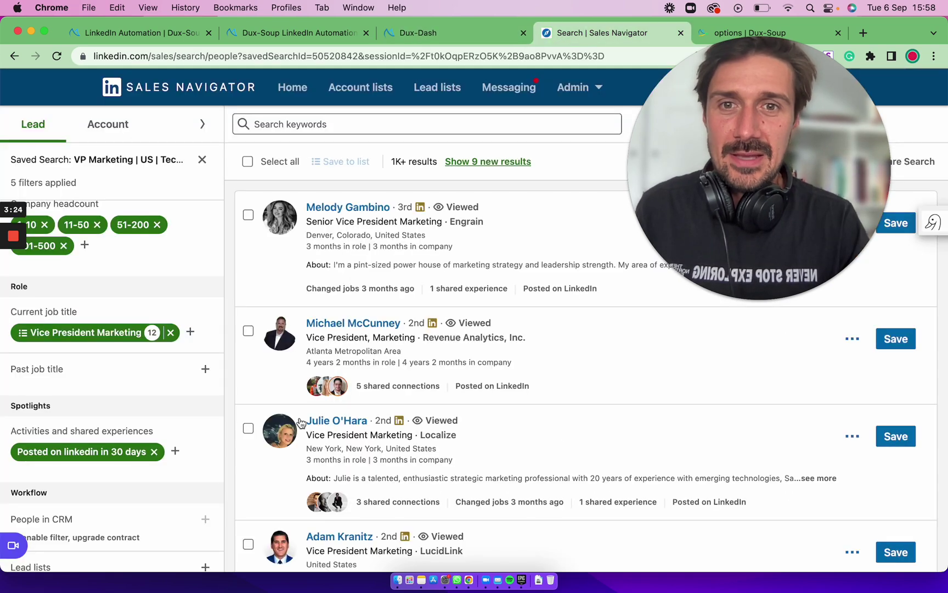